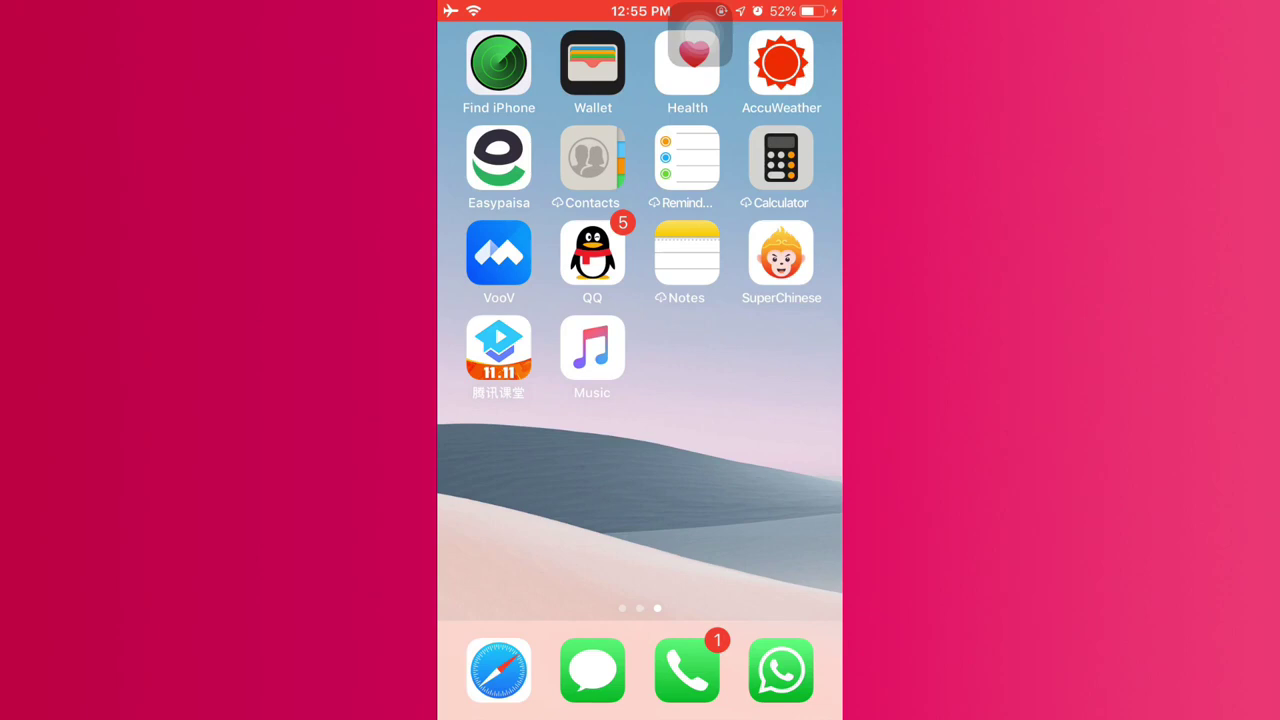
Step: View the iPhone Music app's Library, which holds no songs yet
scroll(647, 215, "left", 1)
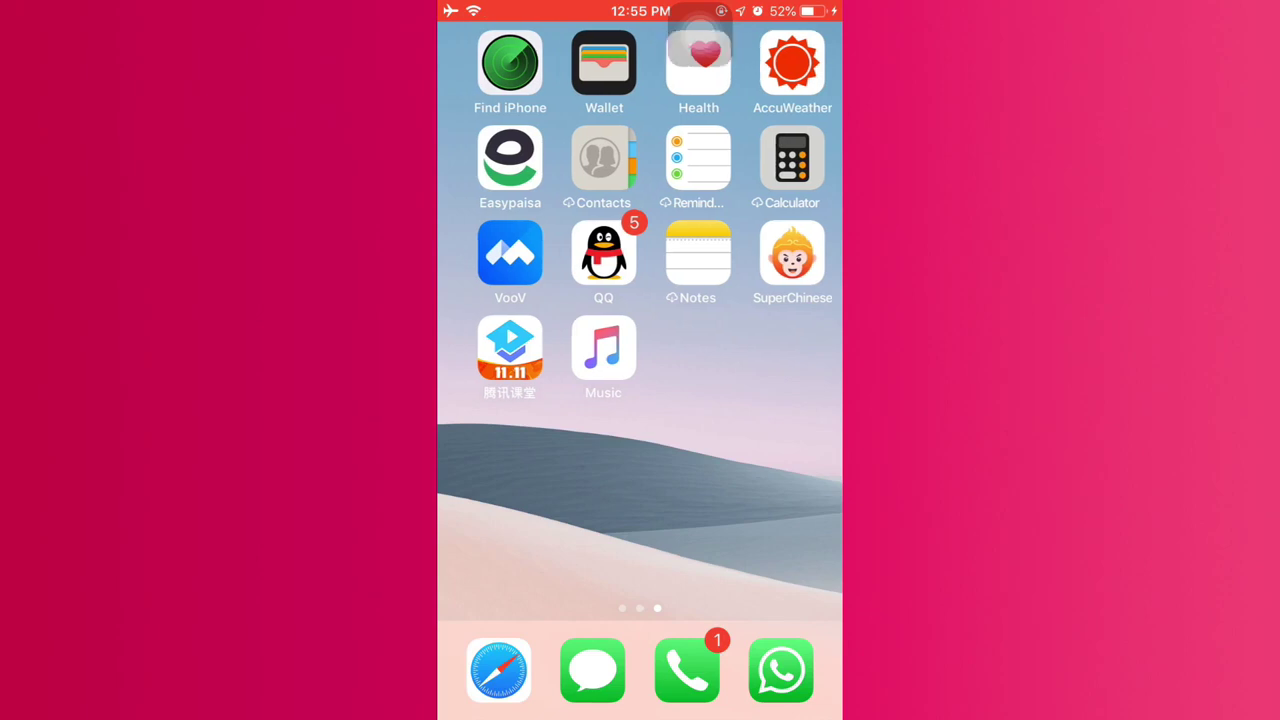
left_click(603, 348)
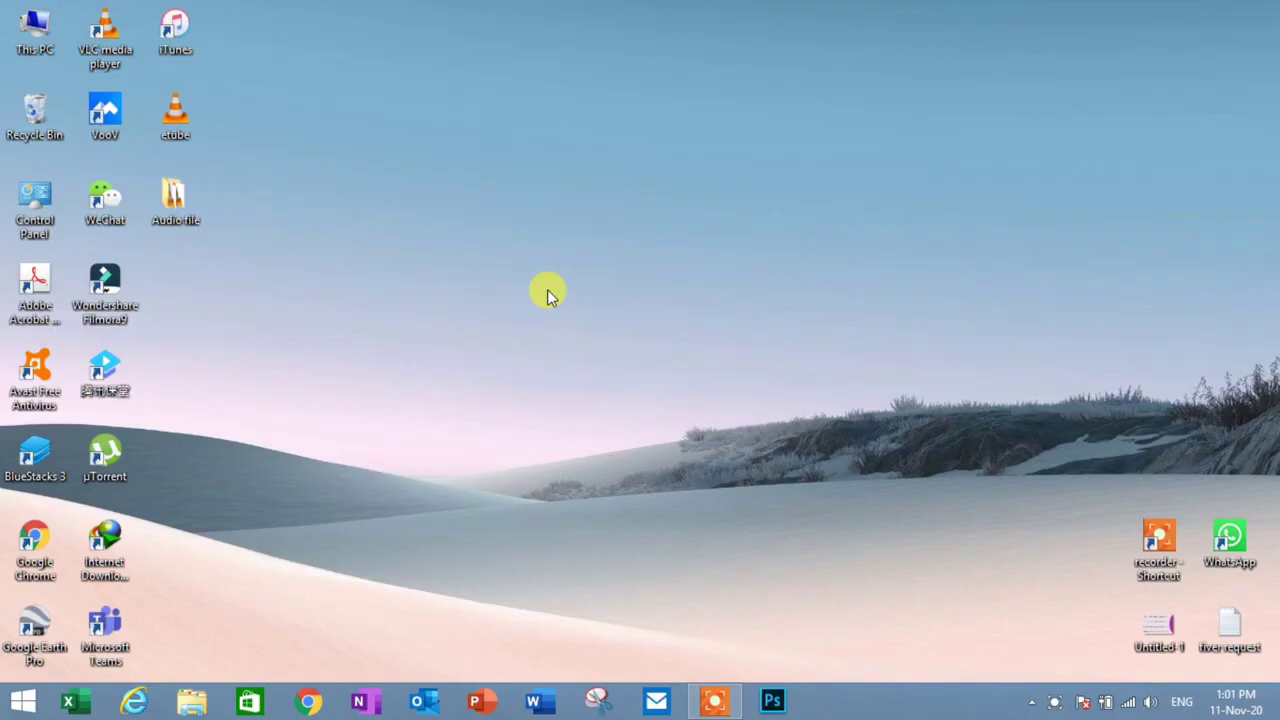
Step: Launch iTunes from its desktop shortcut's context menu
right_click(186, 58)
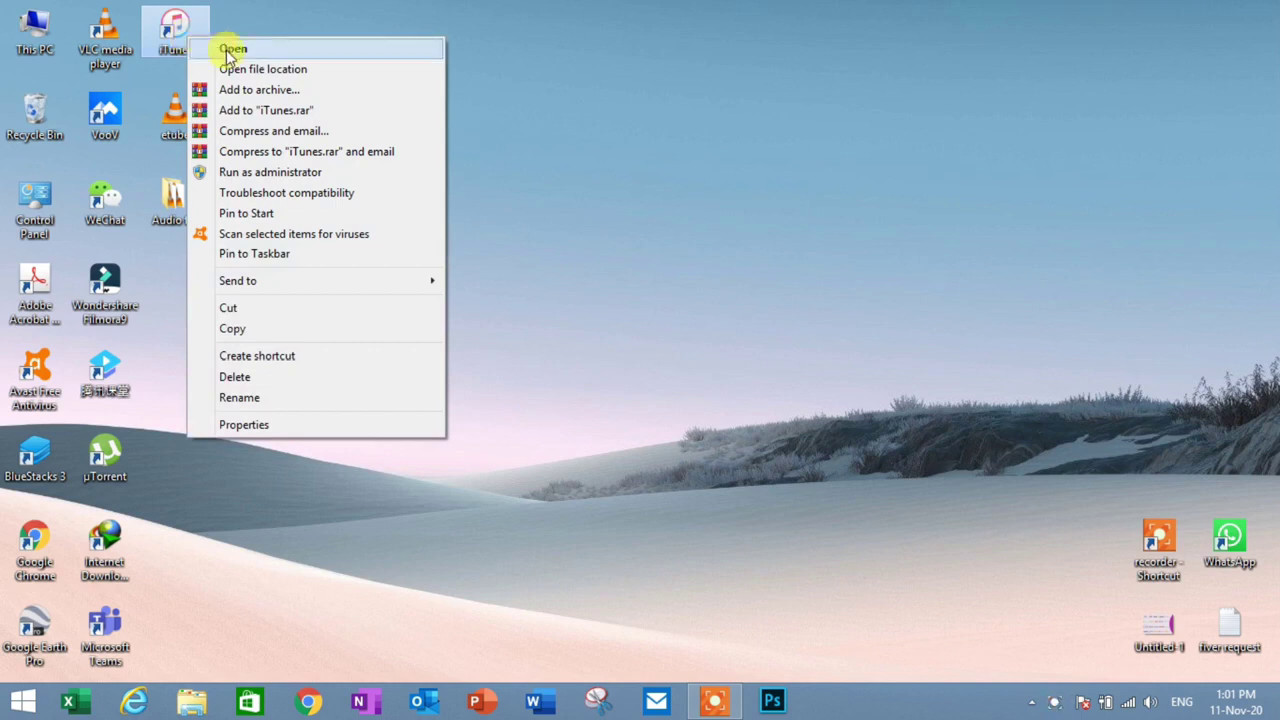
left_click(259, 50)
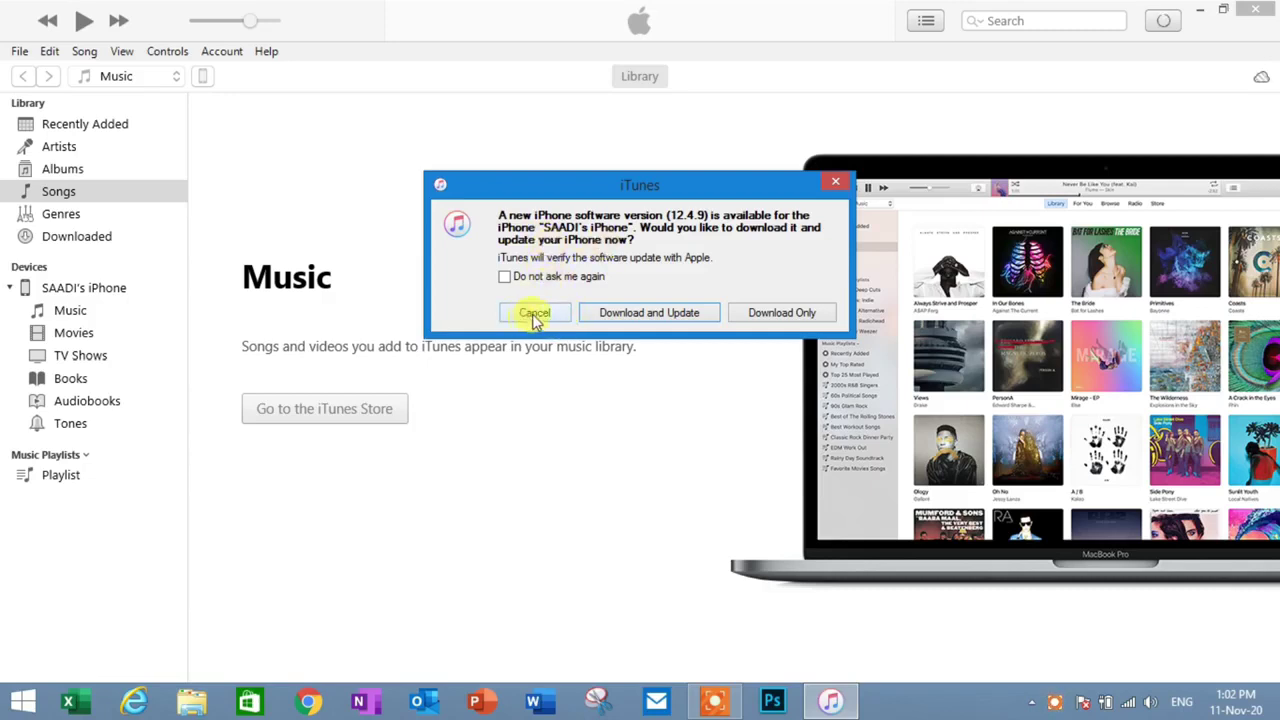
Step: Decline the iPhone 12.4.9 software update prompt
left_click(534, 313)
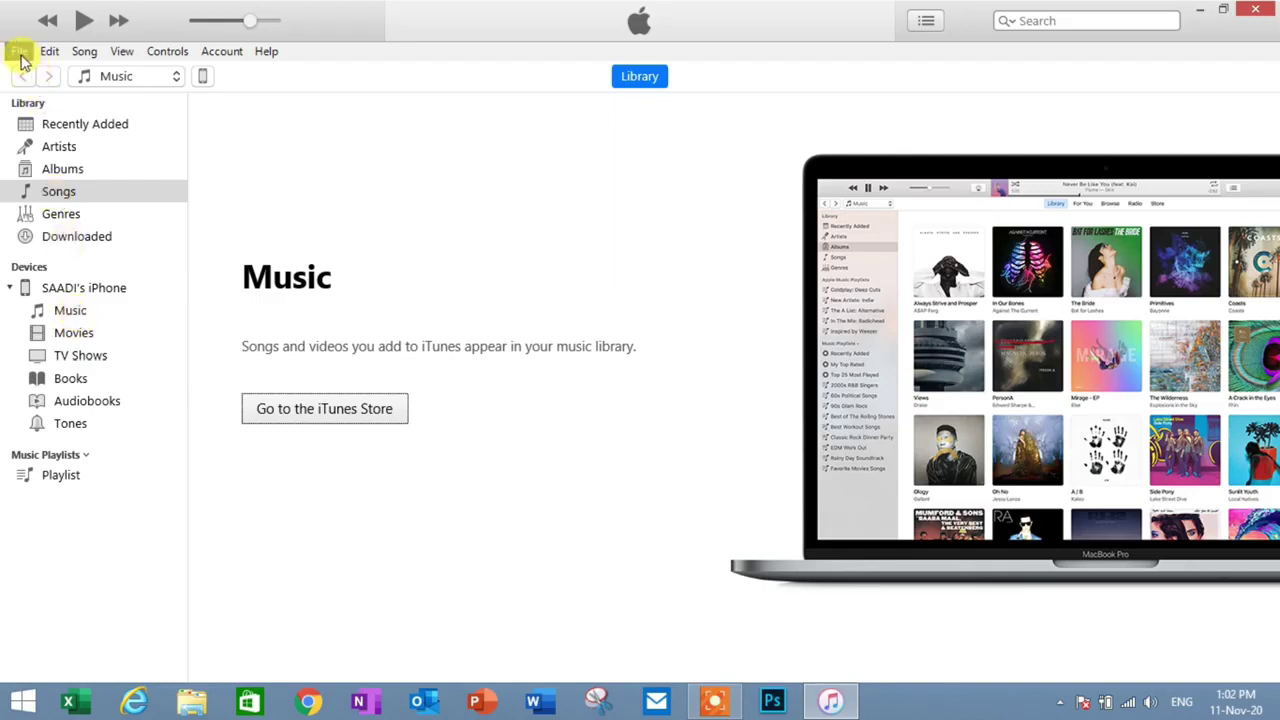
Step: Start File > Add File to Library and browse to This PC > Local Disk (E:) > New folder
left_click(20, 52)
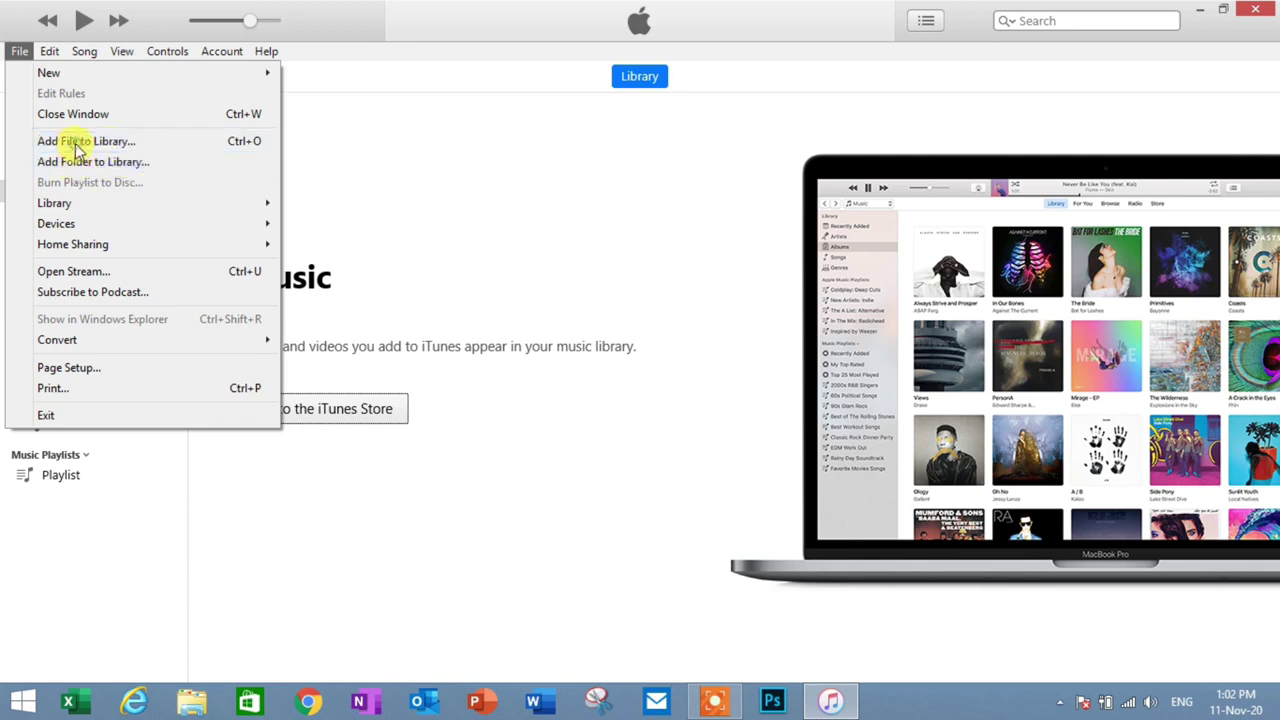
left_click(78, 143)
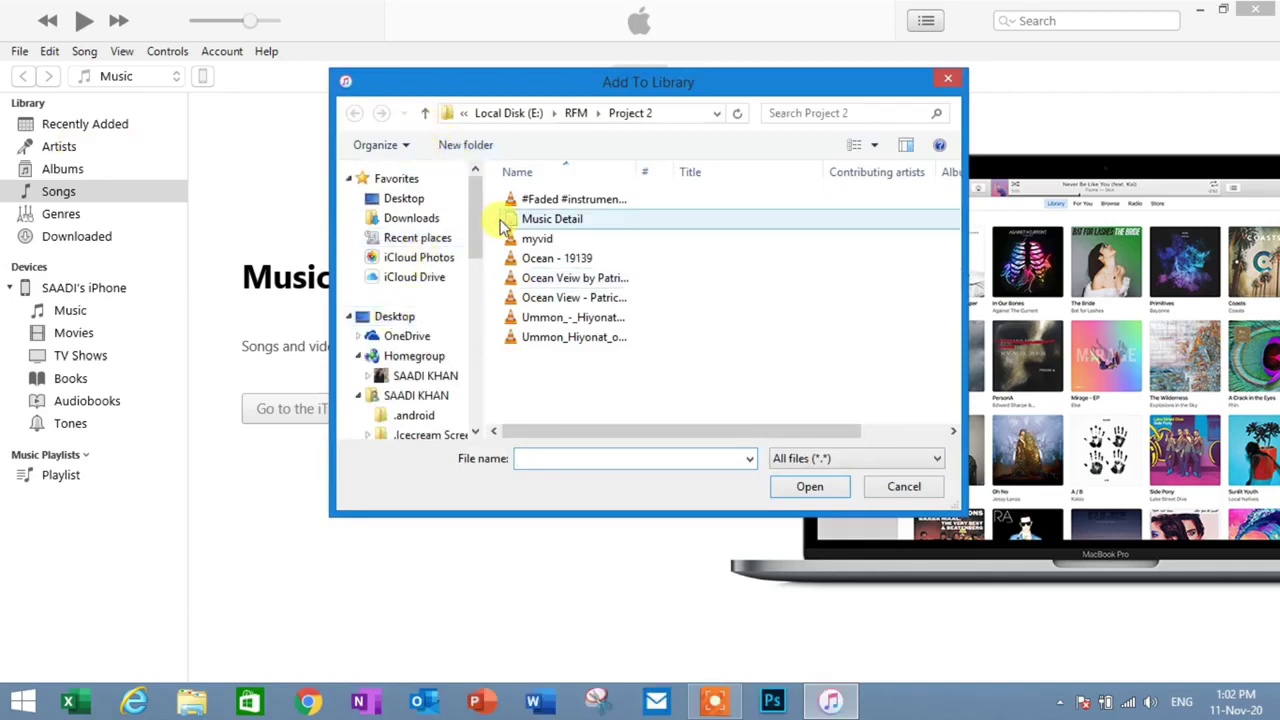
left_click_drag(475, 207, 485, 315)
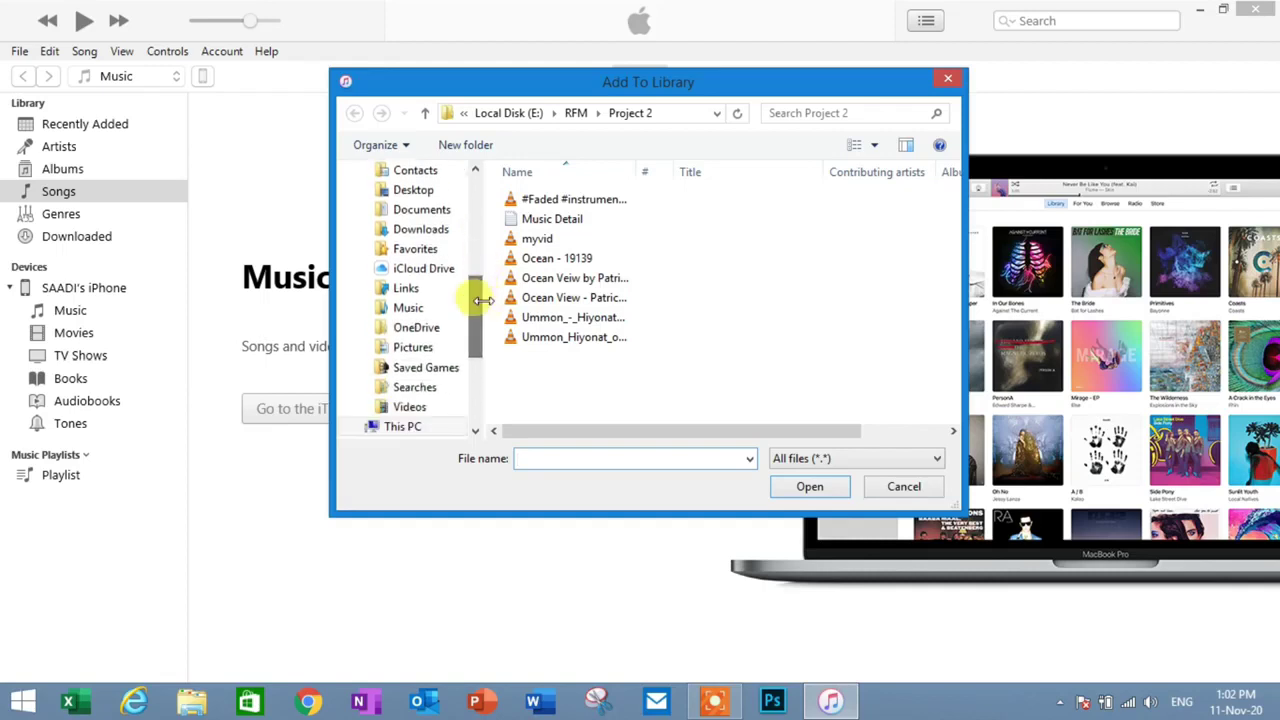
left_click(400, 428)
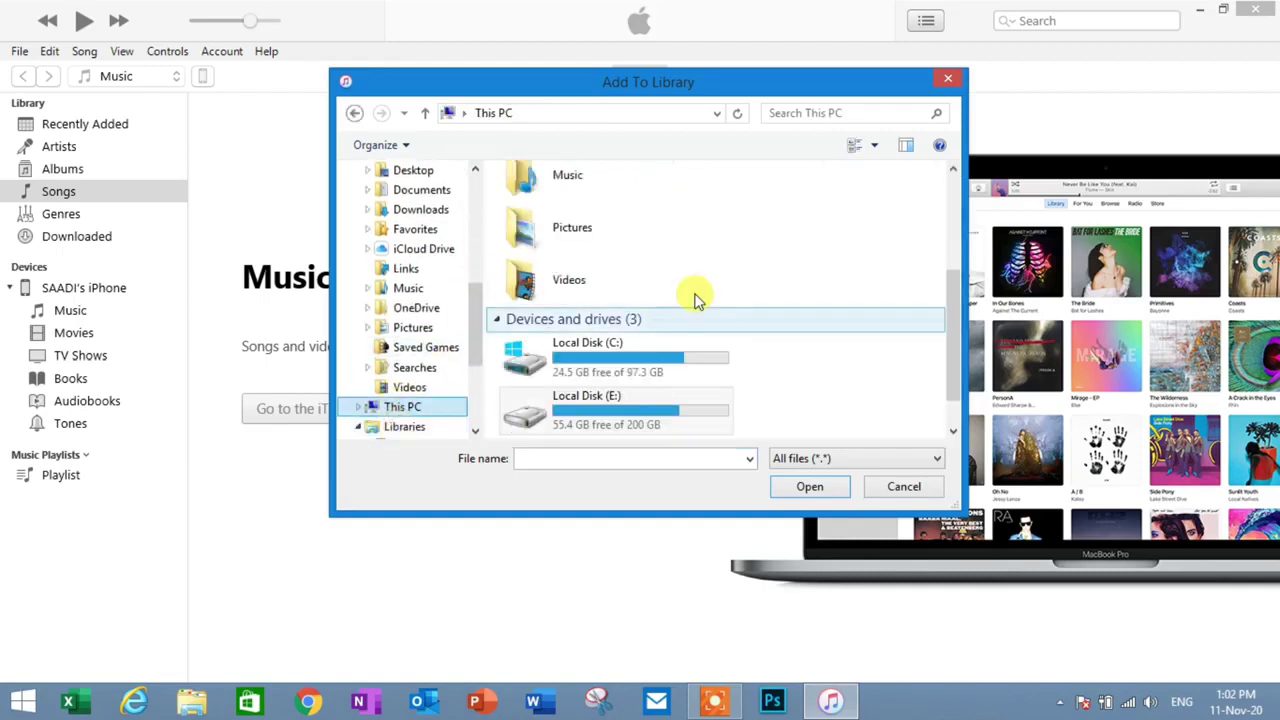
double_click(636, 410)
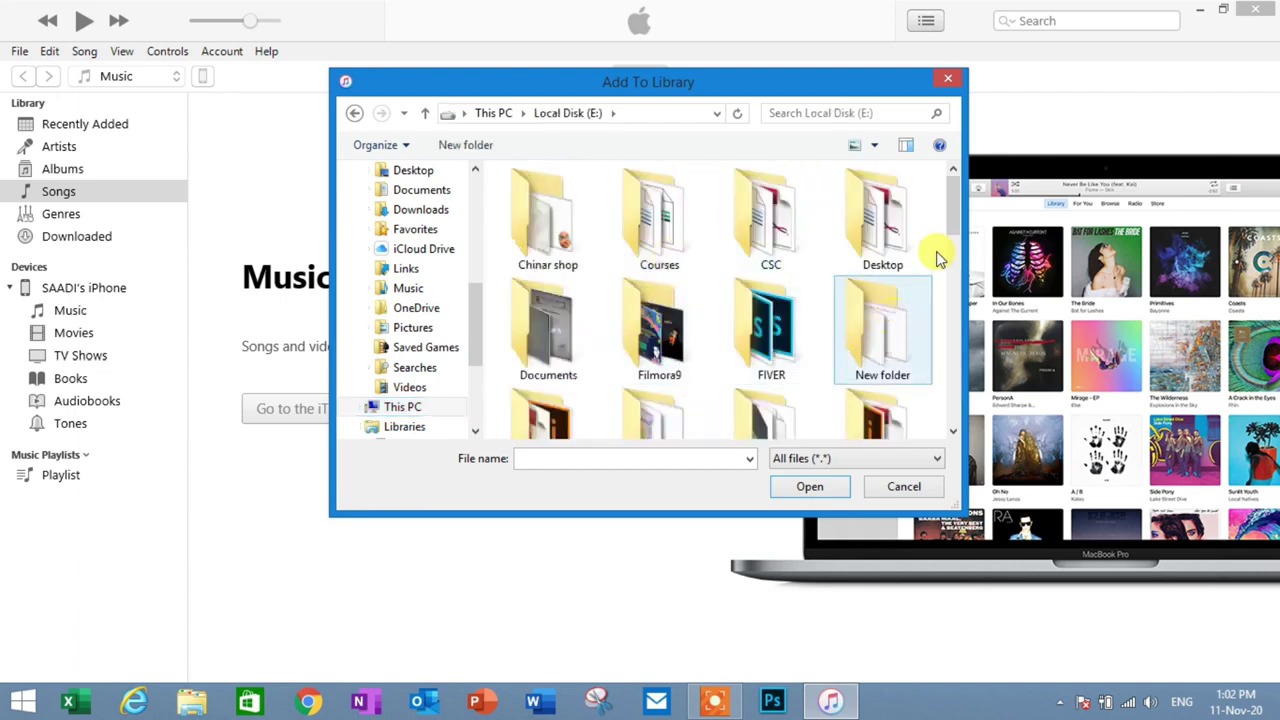
left_click_drag(954, 206, 957, 235)
left_click(880, 250)
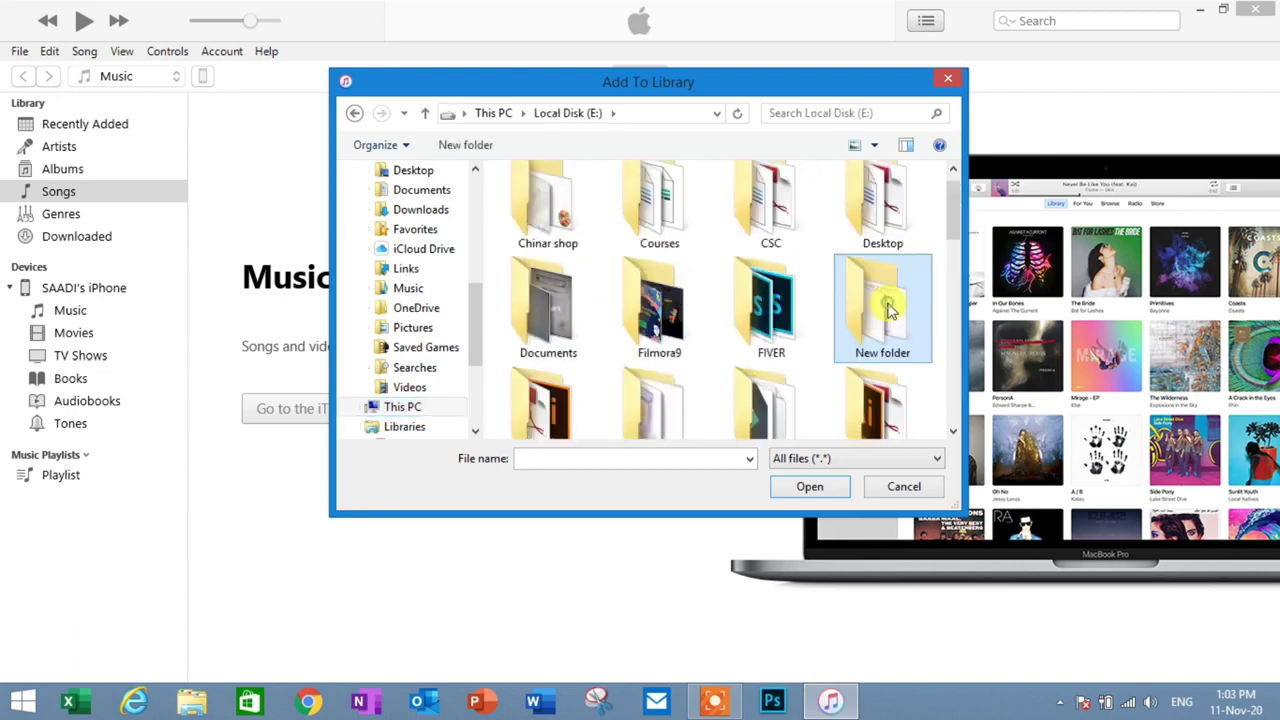
double_click(880, 250)
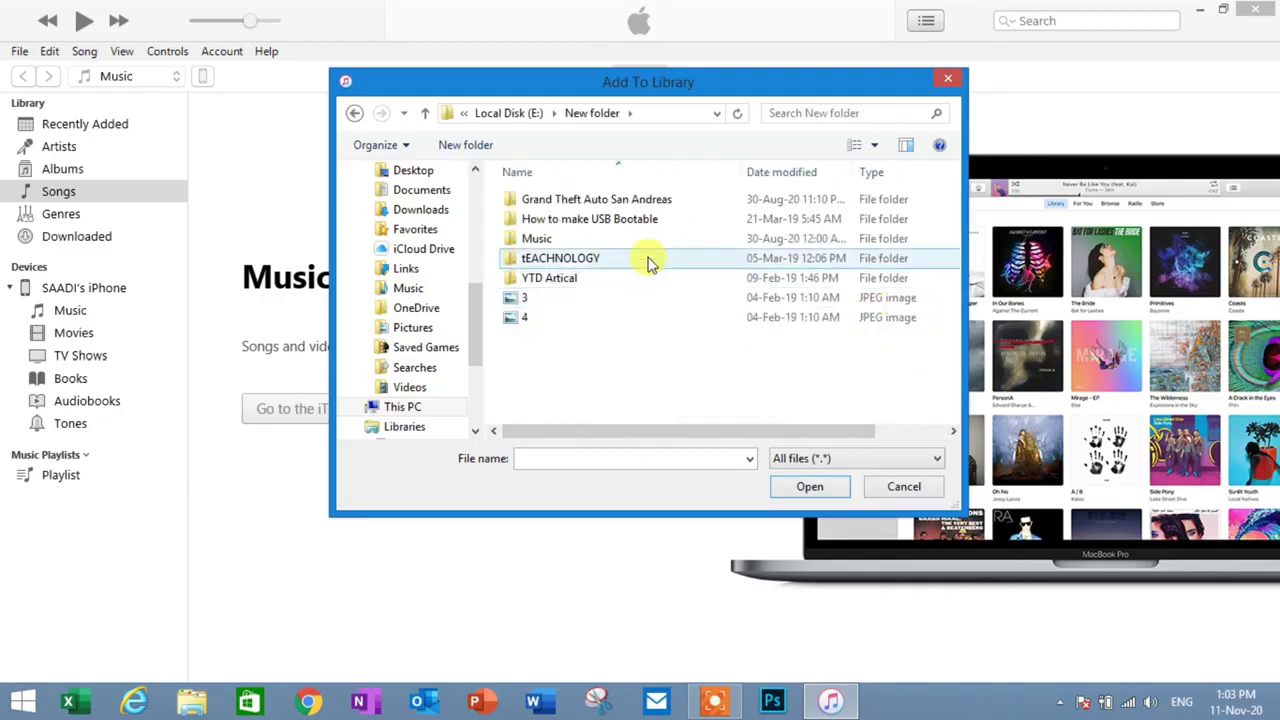
Step: Select every file in Music\mp3 and import them all into the library
double_click(552, 244)
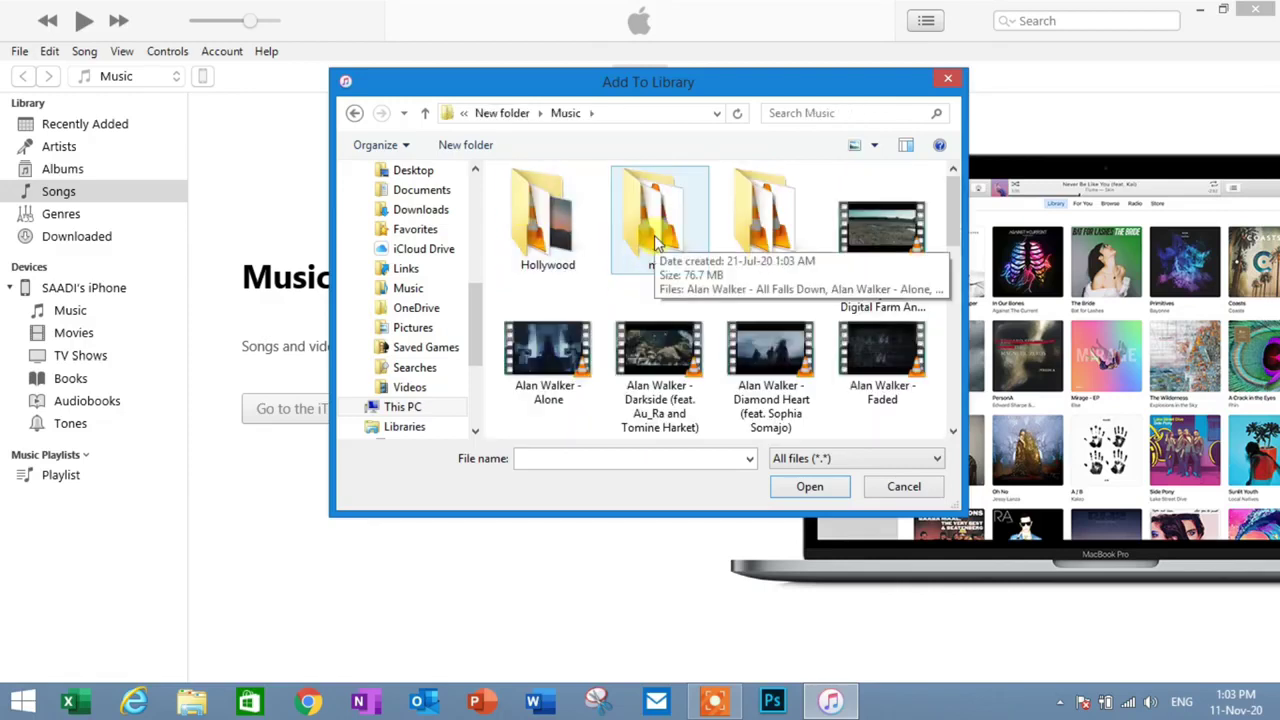
double_click(654, 237)
mouse_move(955, 227)
left_mouse_down()
mouse_move(957, 314)
mouse_move(951, 194)
left_mouse_up()
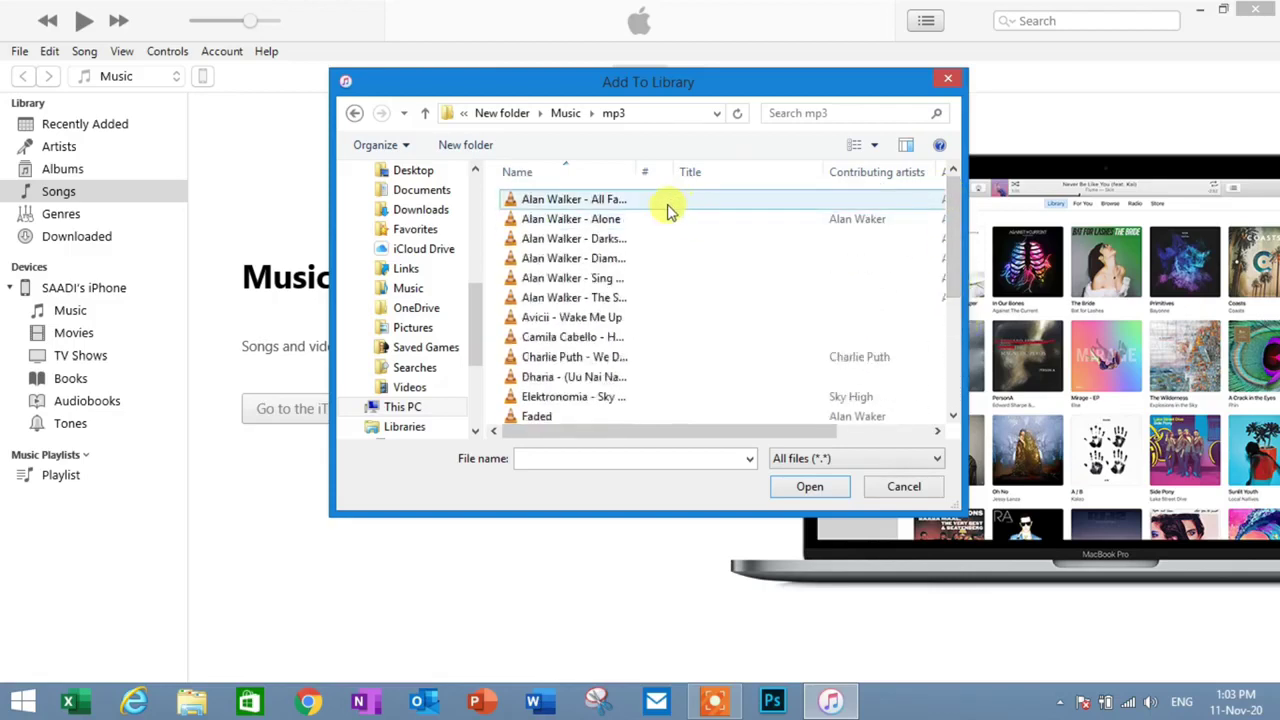
left_click(570, 200)
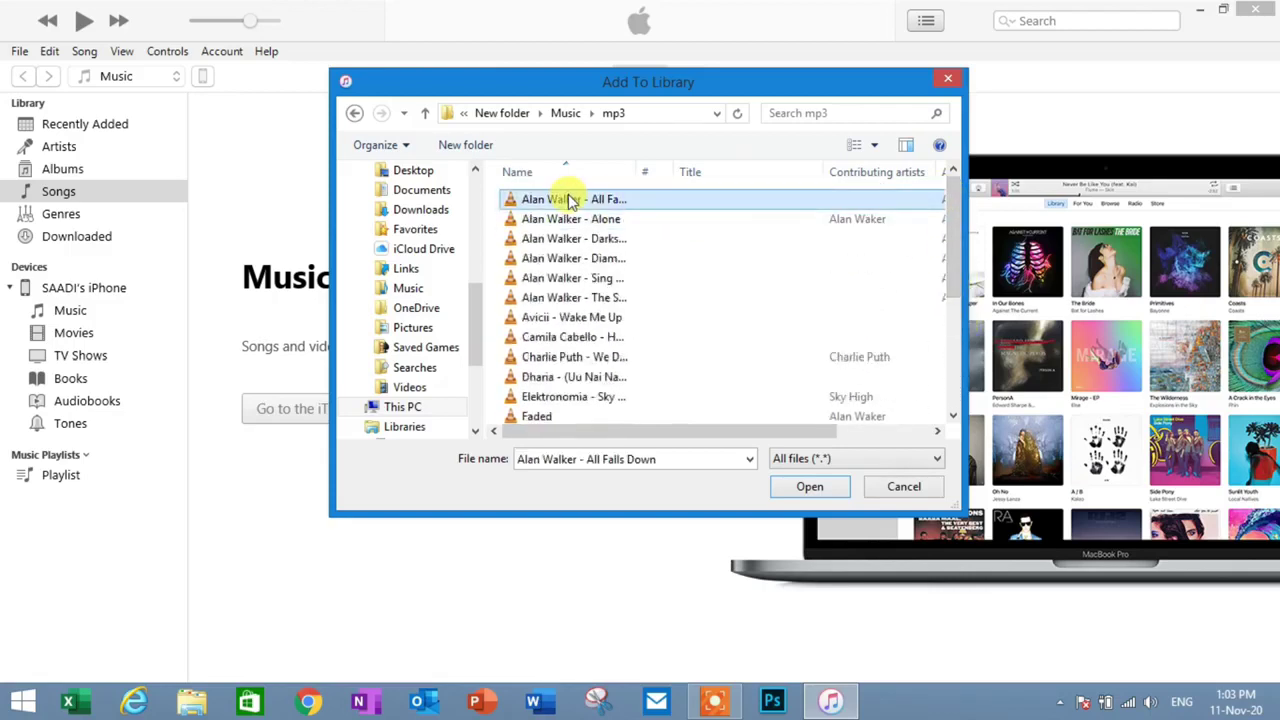
key("ctrl+a")
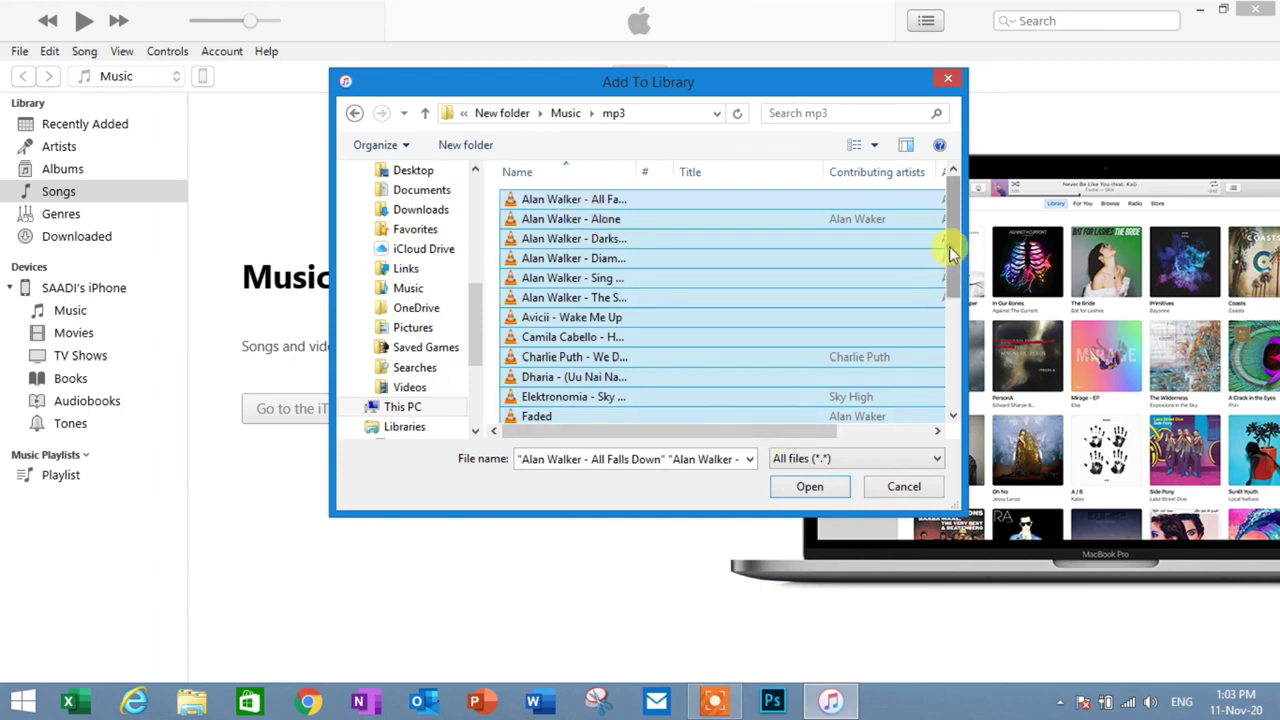
left_click_drag(950, 252, 955, 320)
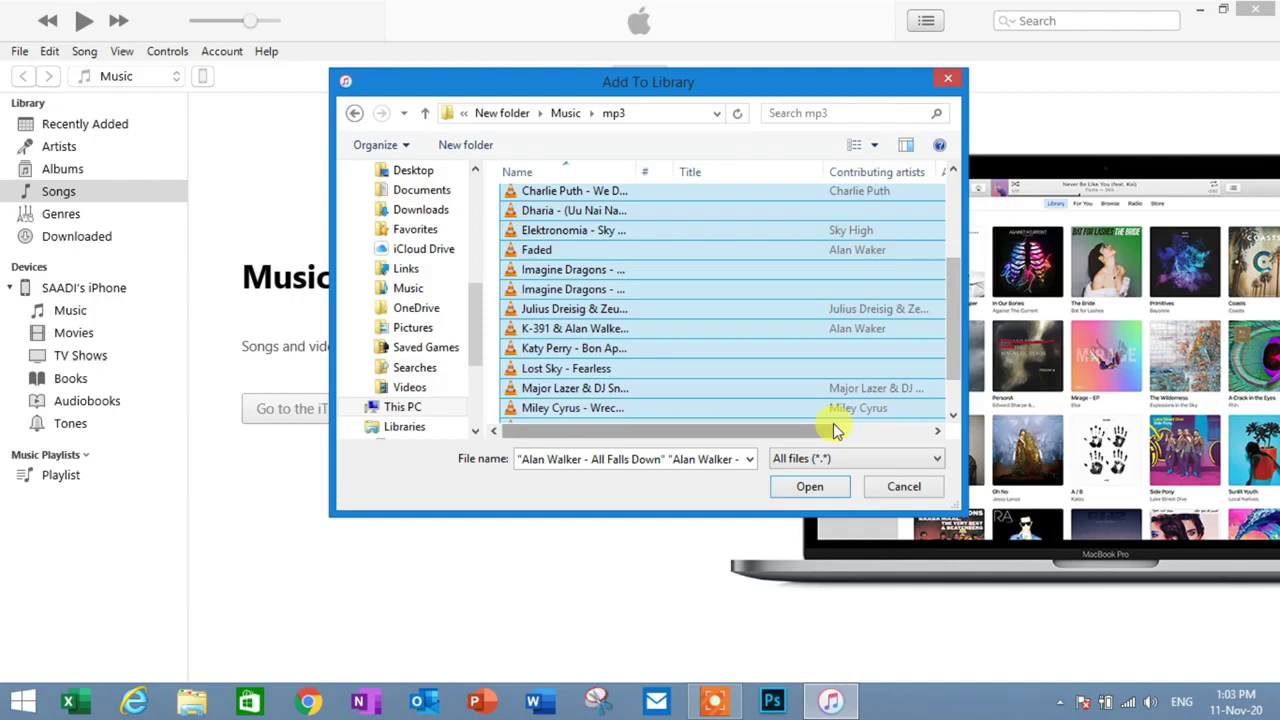
left_click(808, 489)
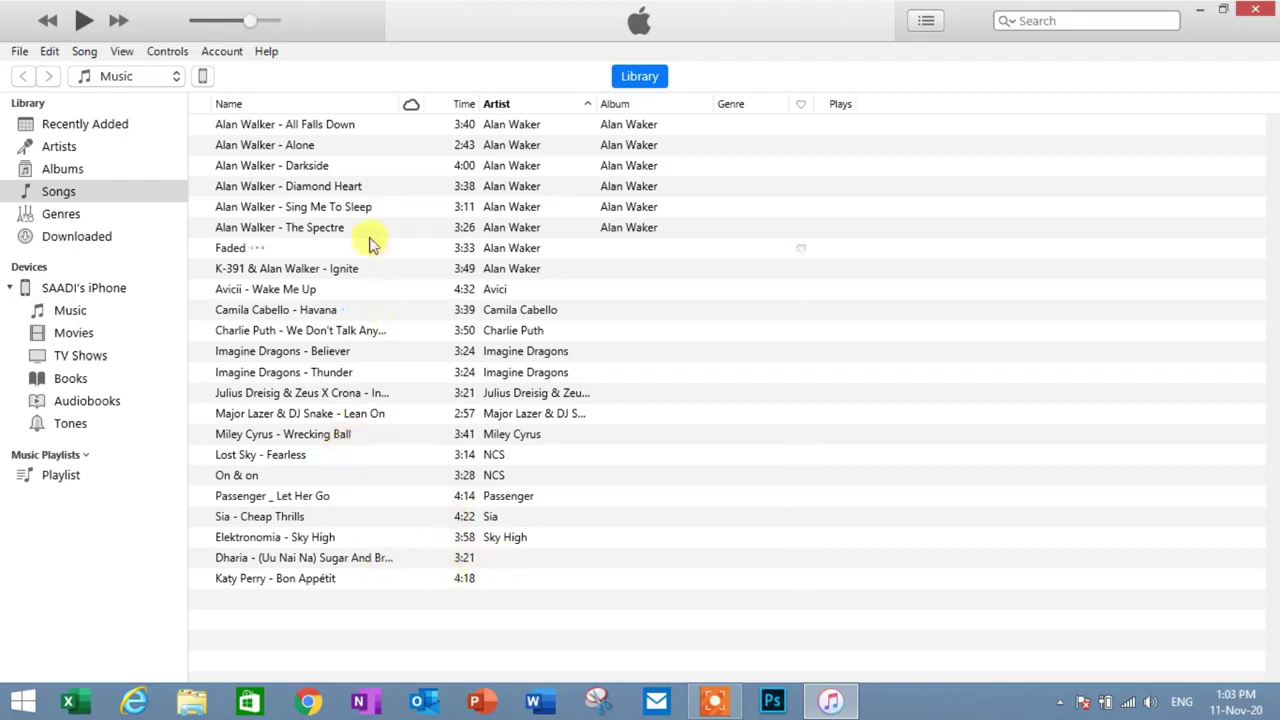
Step: Select all 23 library songs and add them to the connected iPhone
left_click(321, 128)
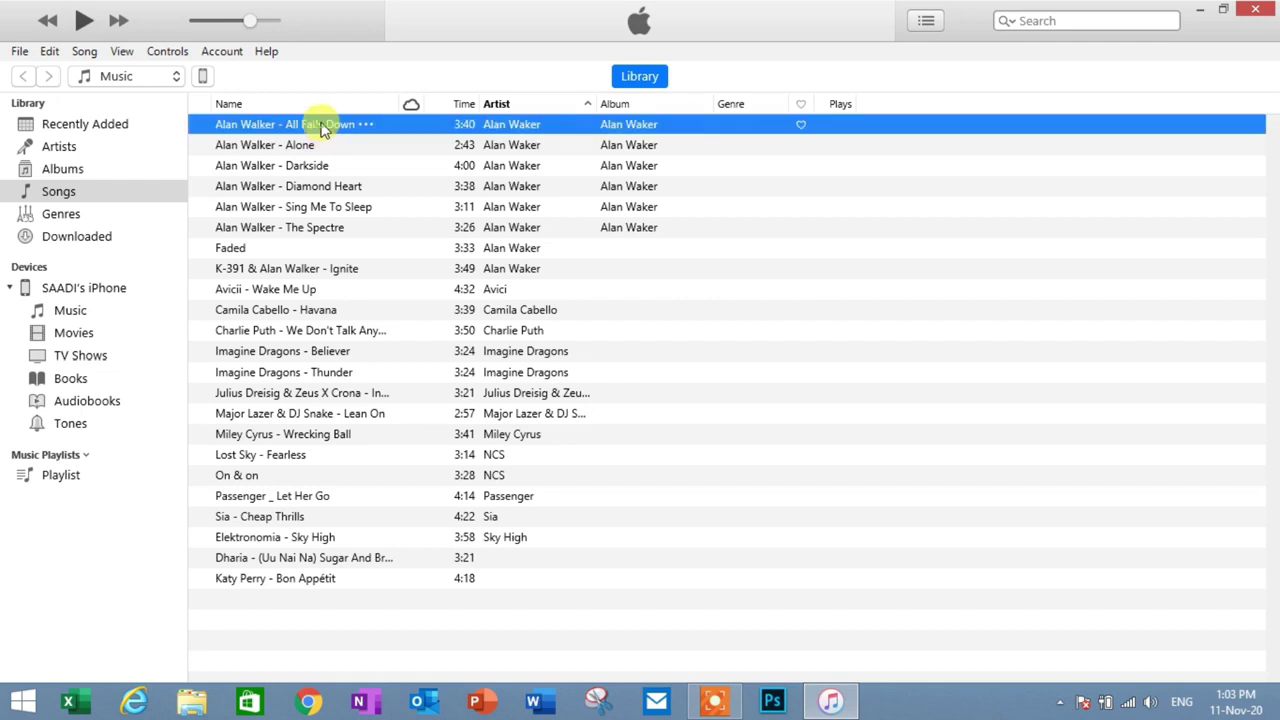
left_click(290, 585, "shift")
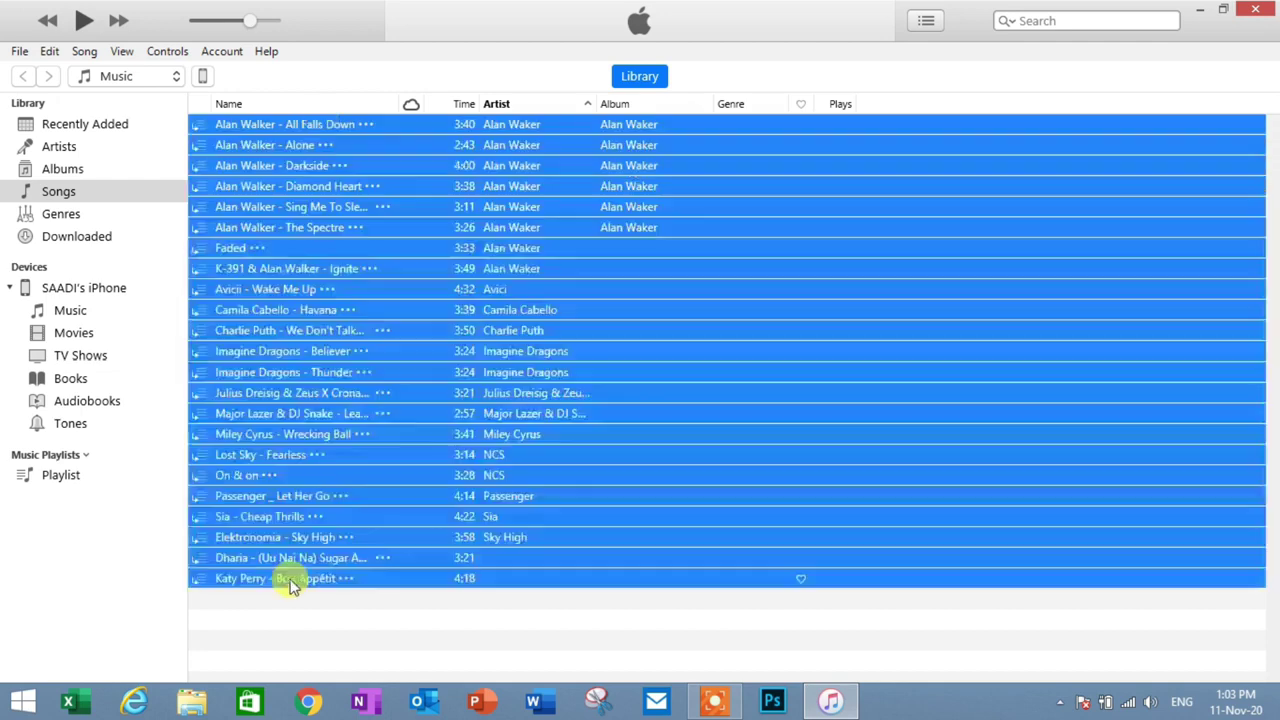
right_click(367, 272)
mouse_move(420, 302)
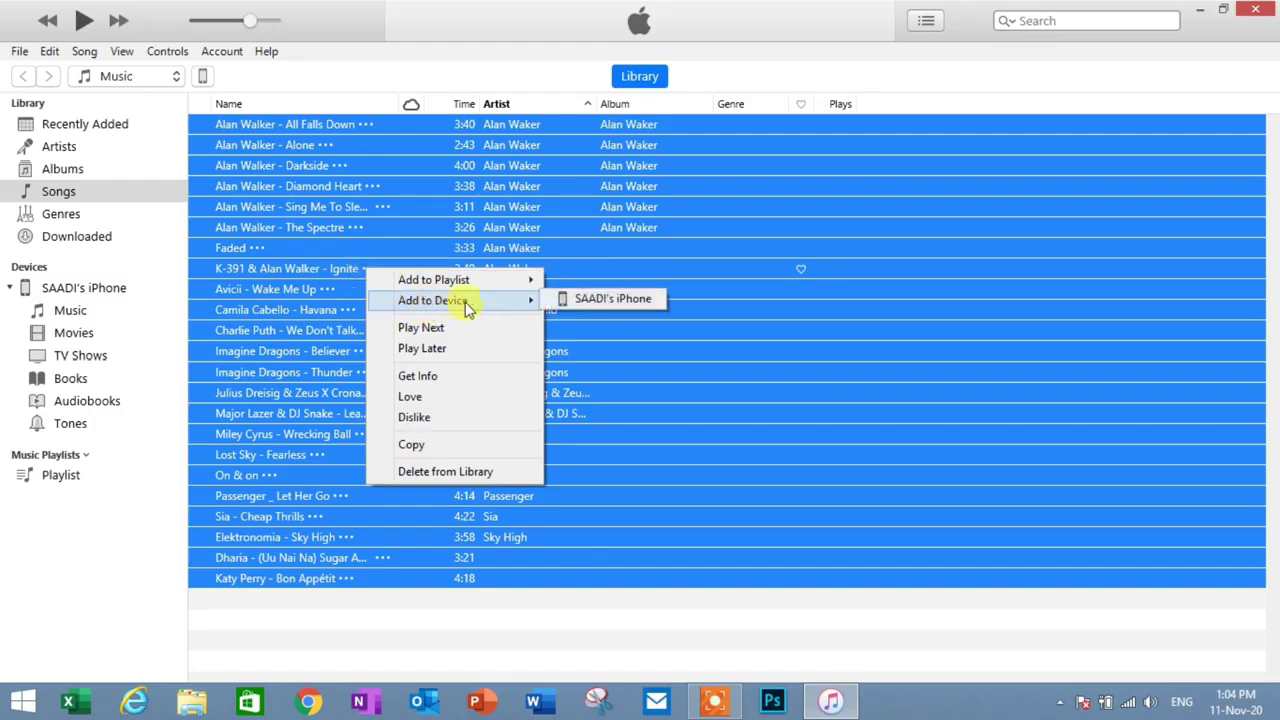
left_click(595, 302)
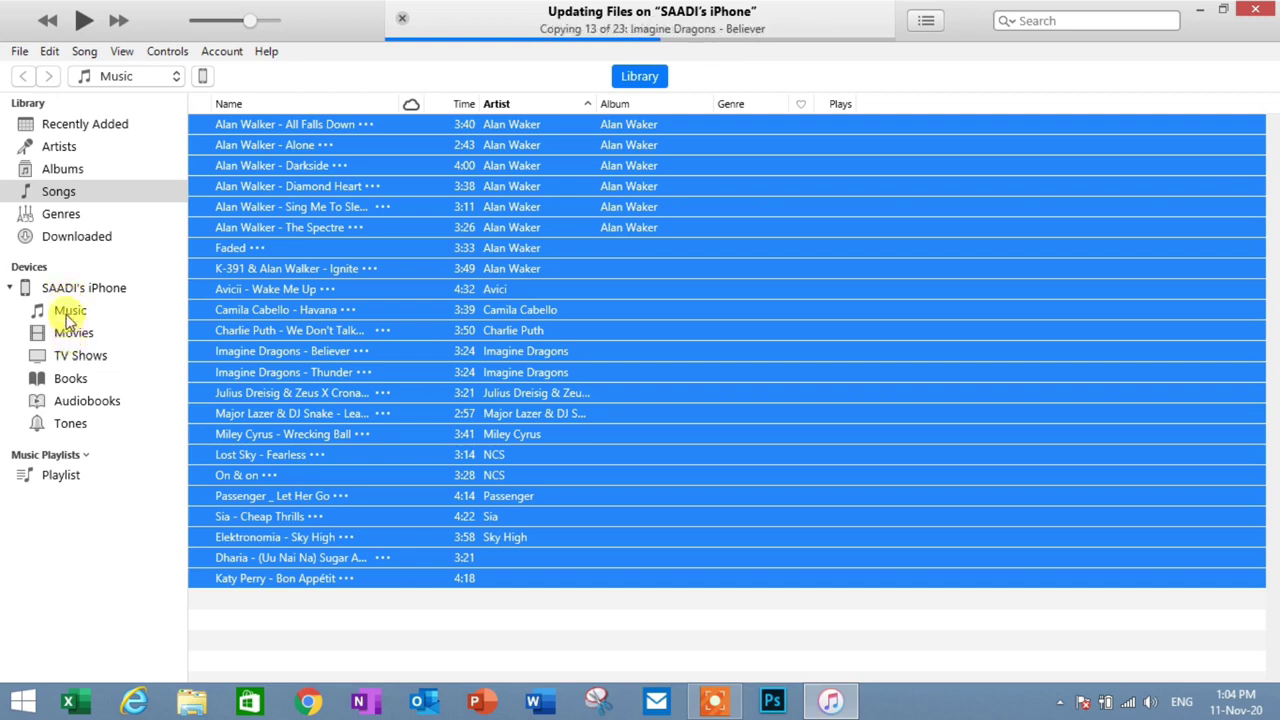
Step: Show the iPhone's Music list under Devices and scroll through the 23 copied songs
left_click(66, 312)
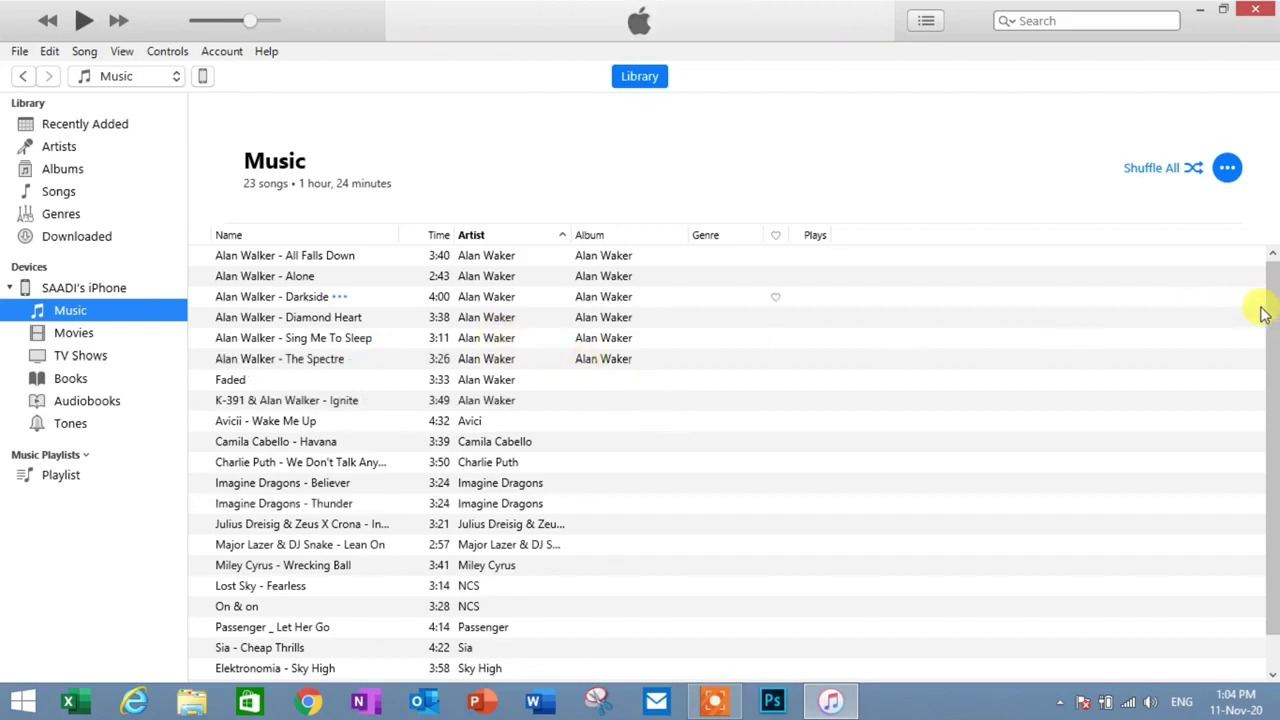
mouse_move(1272, 312)
left_mouse_down()
mouse_move(1275, 400)
mouse_move(1272, 312)
left_mouse_up()
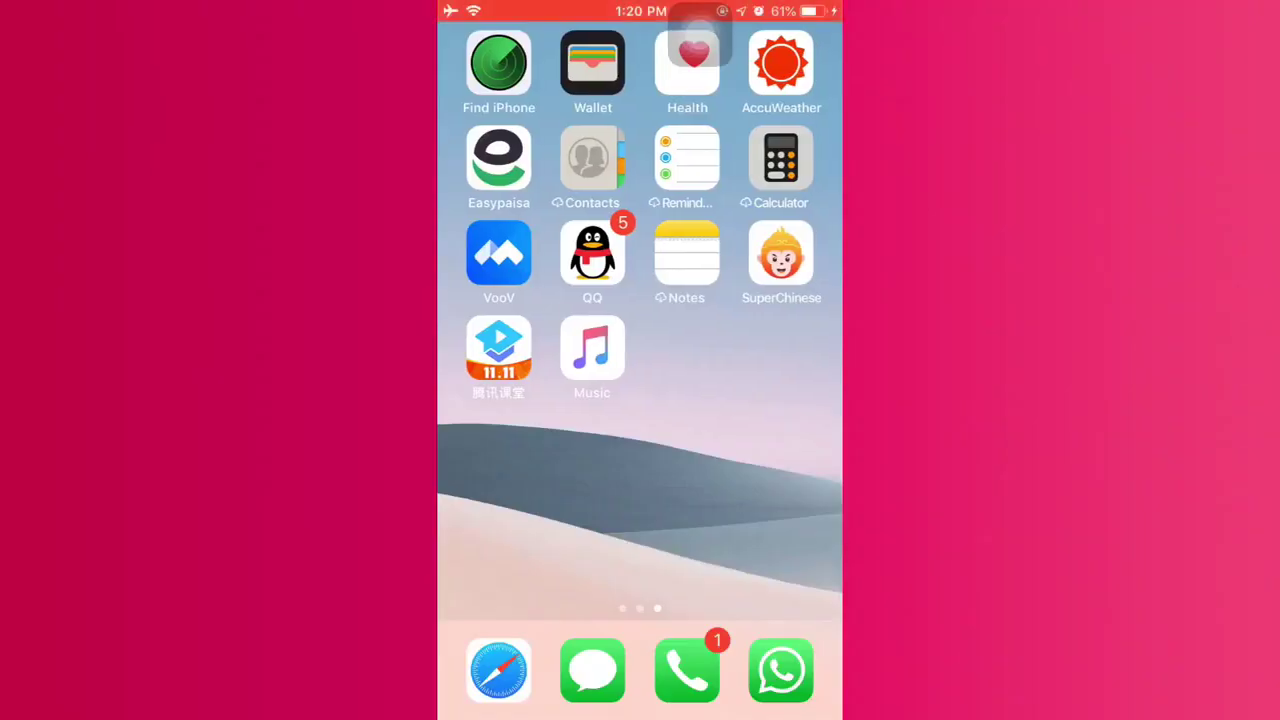
Step: Open the iPhone Music app and browse the synced tracks in its Songs list
left_click(592, 347)
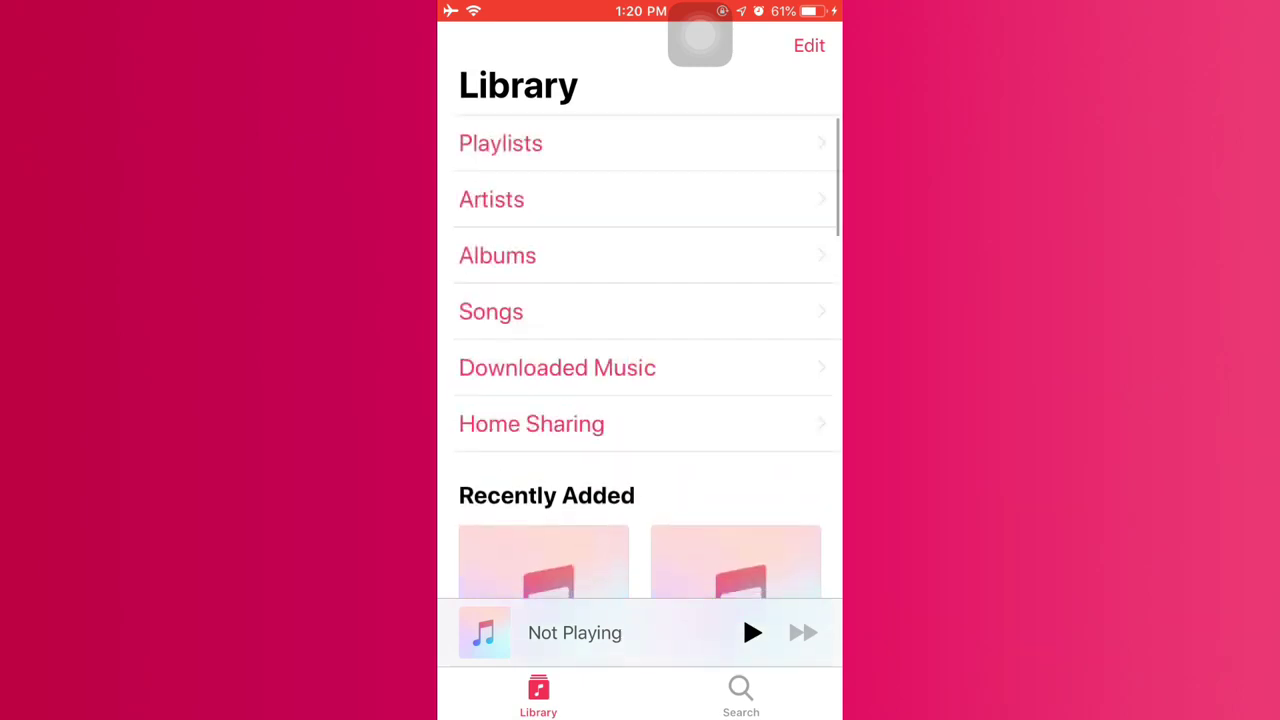
scroll(640, 360, "down", 5)
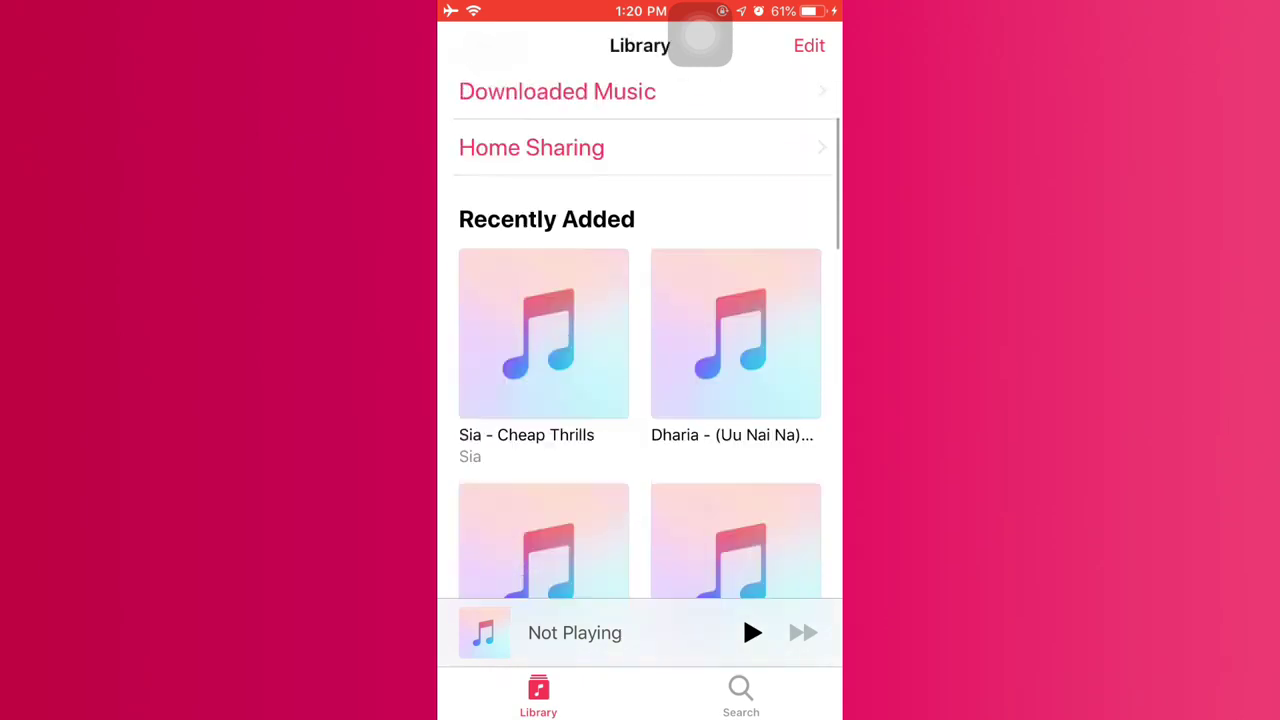
scroll(640, 360, "up", 5)
left_click(490, 323)
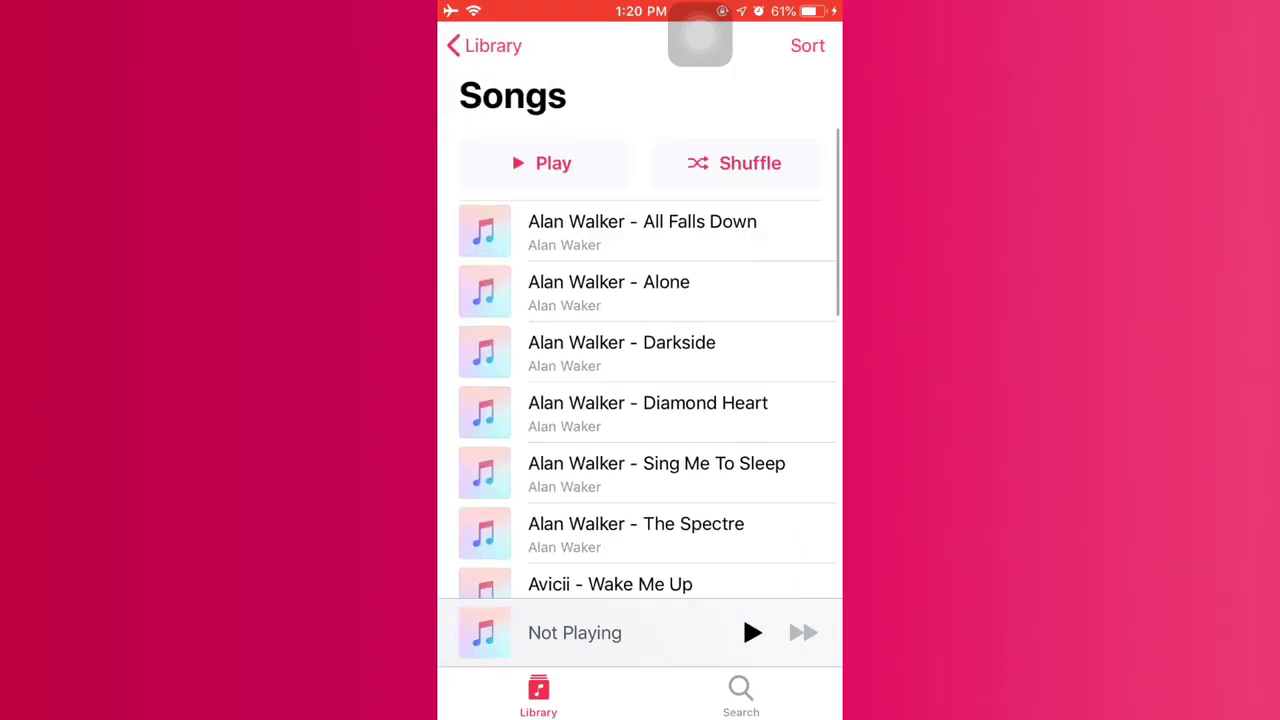
scroll(640, 360, "down", 10)
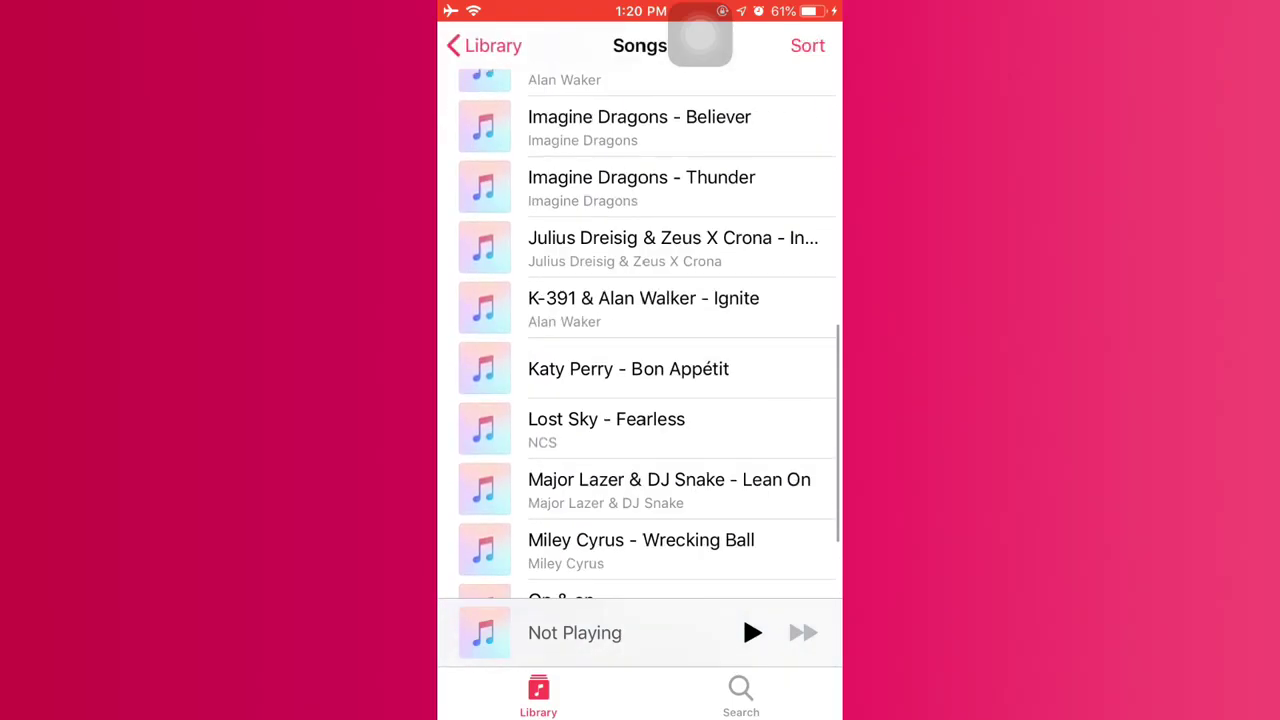
scroll(640, 360, "up", 10)
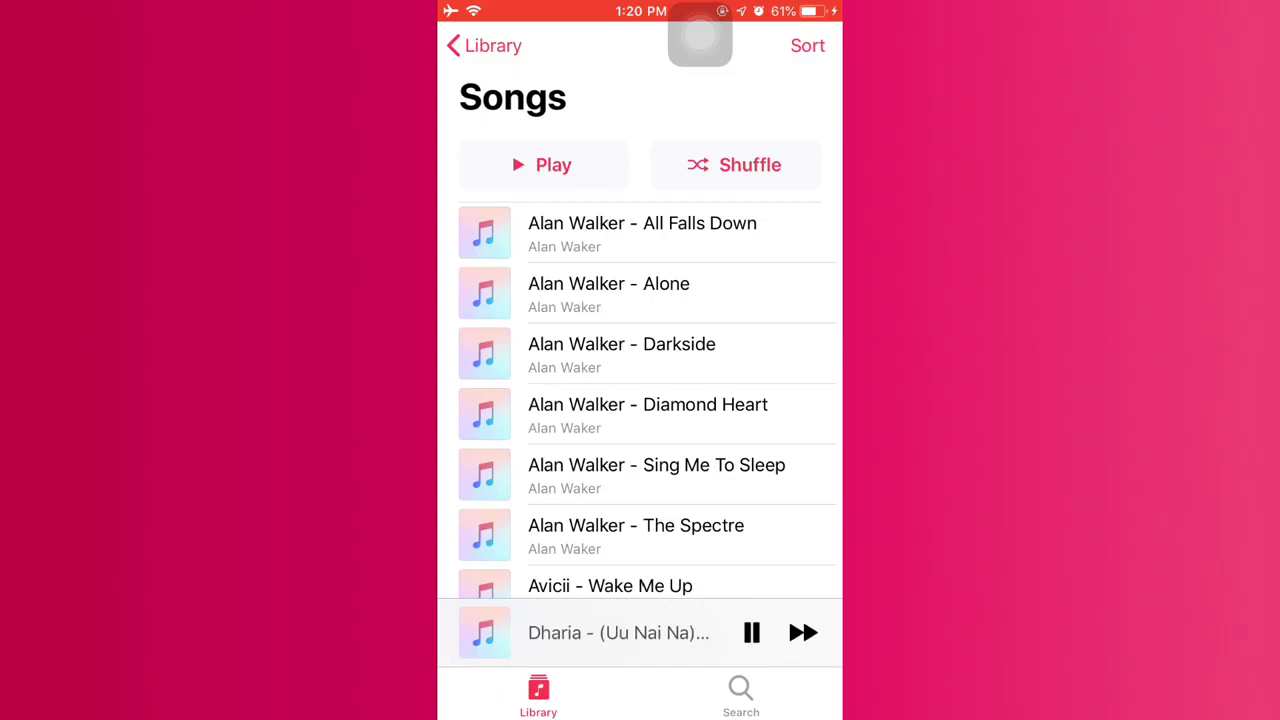
Step: Raise the playback volume while Dharia - (Uu Nai Na) plays
key("XF86AudioLowerVolume")
key("XF86AudioRaiseVolume")
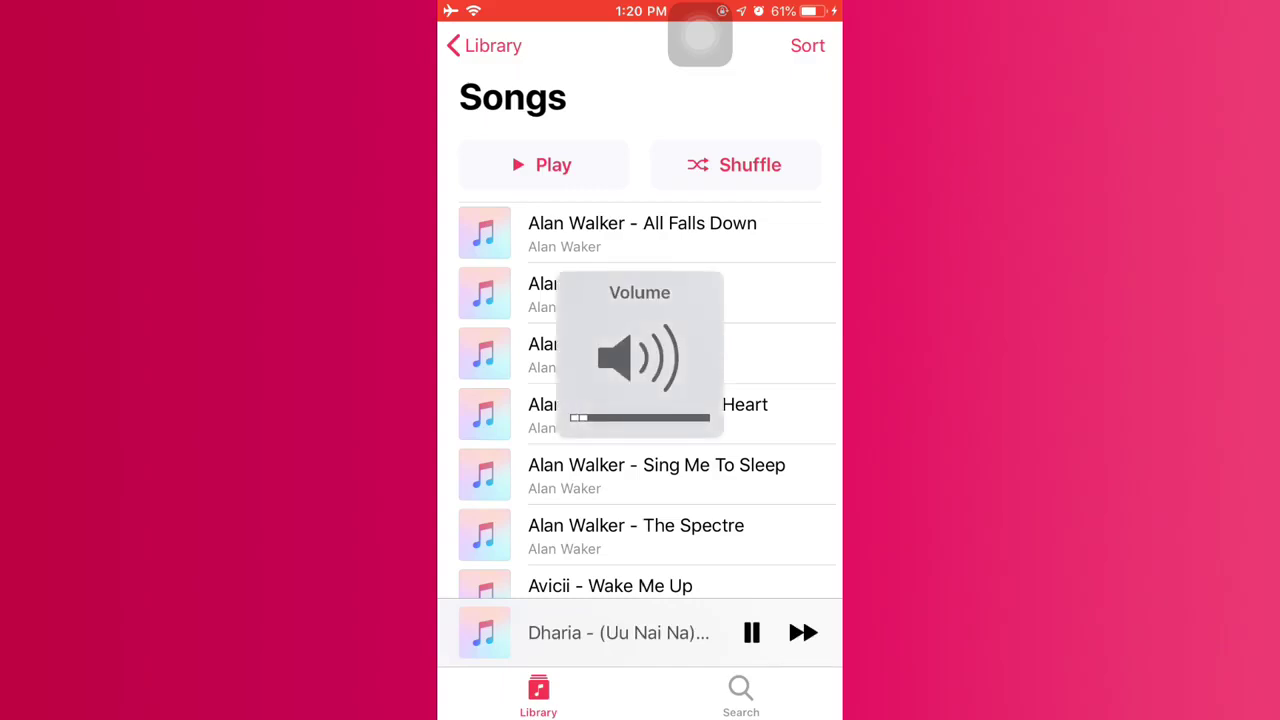
key("XF86AudioRaiseVolume")
key("XF86AudioRaiseVolume")
key("XF86AudioRaiseVolume")
scroll(649, 341, "up", 1)
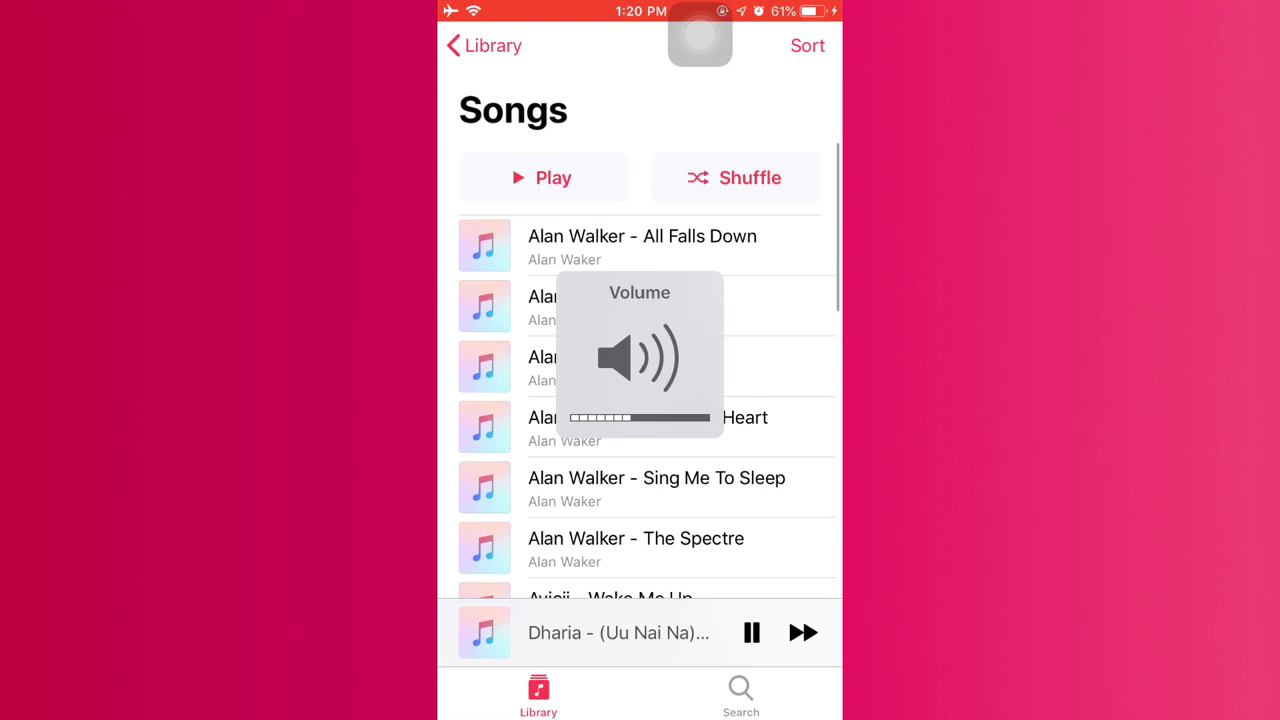